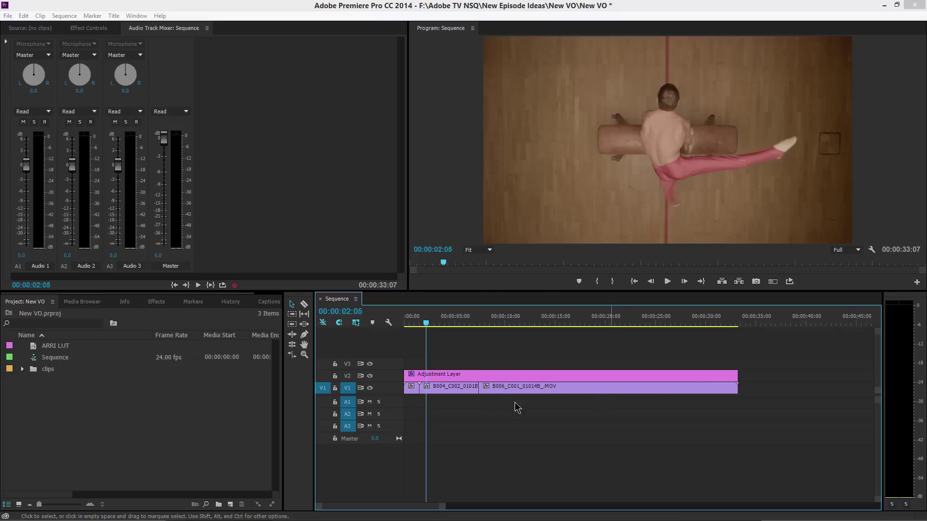
Review the audio input device settings under Audio Hardware preferences, then close them.
{"action": "left_click", "coordinate": [24, 16]}
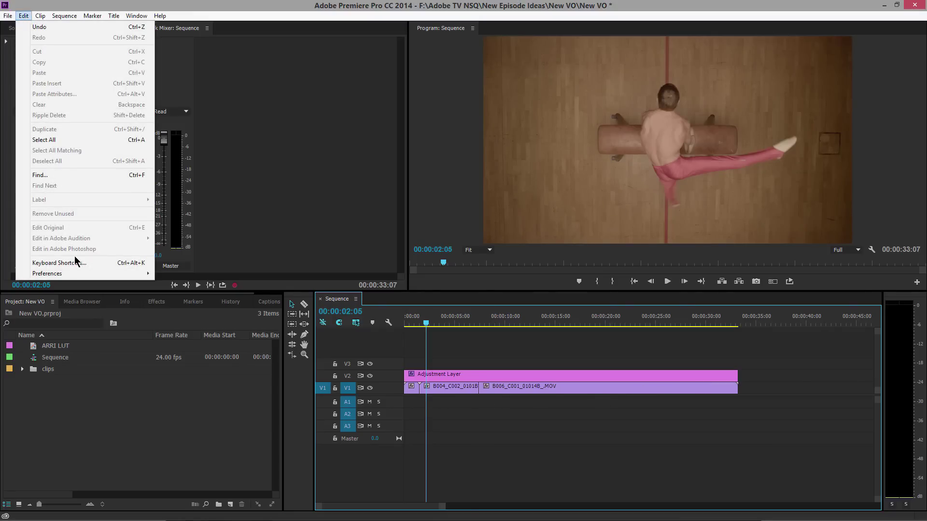
{"action": "mouse_move", "coordinate": [81, 276]}
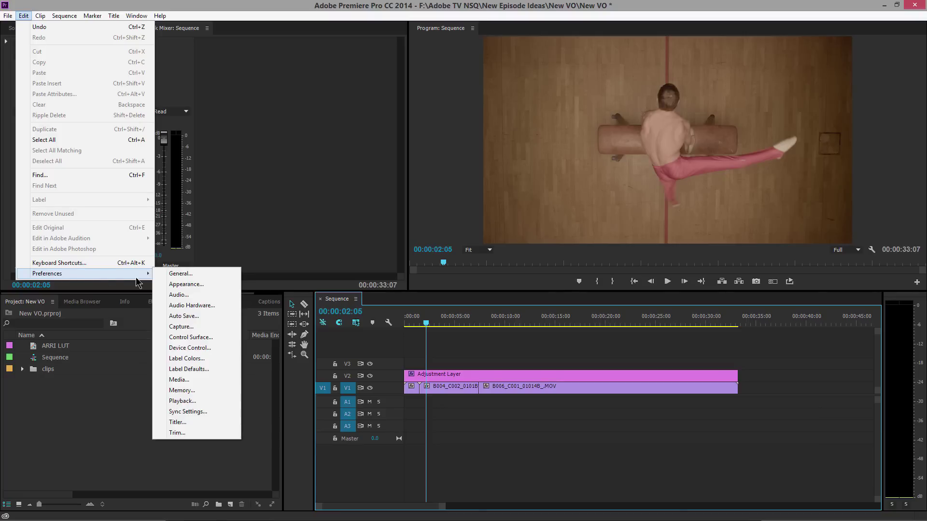
{"action": "left_click", "coordinate": [225, 306]}
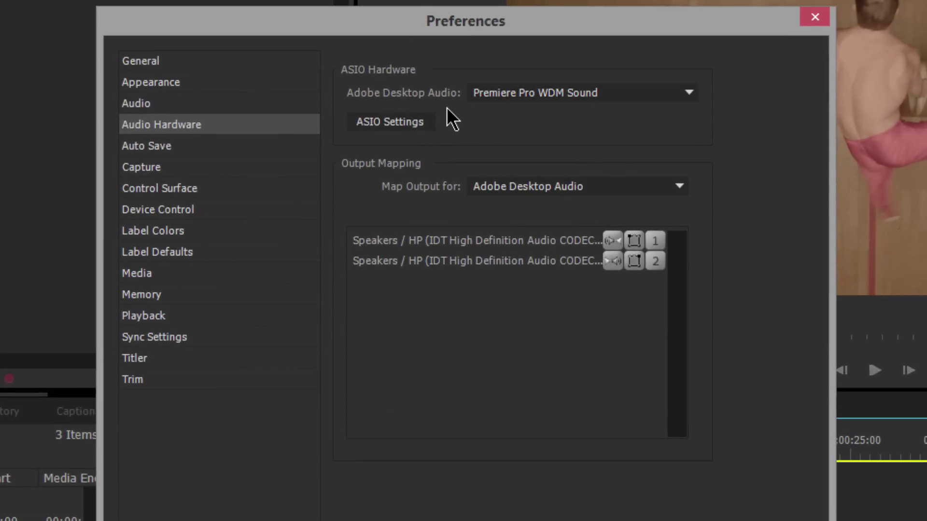
{"action": "left_click", "coordinate": [411, 124]}
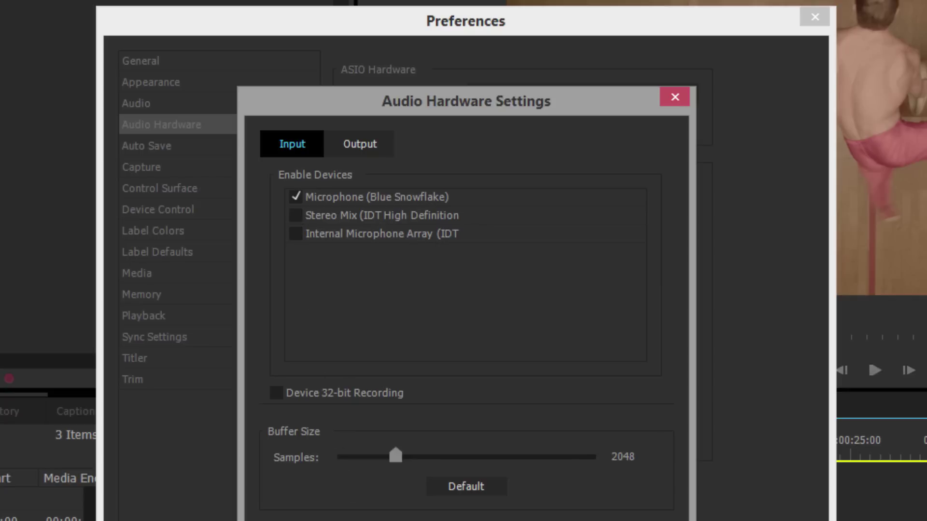
{"action": "key", "text": "Return"}
{"action": "key", "text": "Return"}
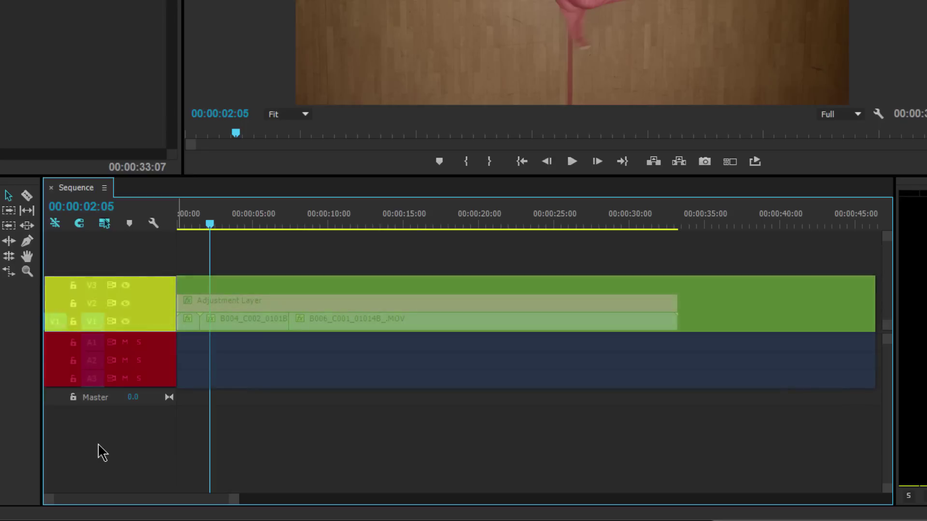
Check the timeline display options, then drag track A1 taller and back to normal height.
{"action": "left_click", "coordinate": [153, 223]}
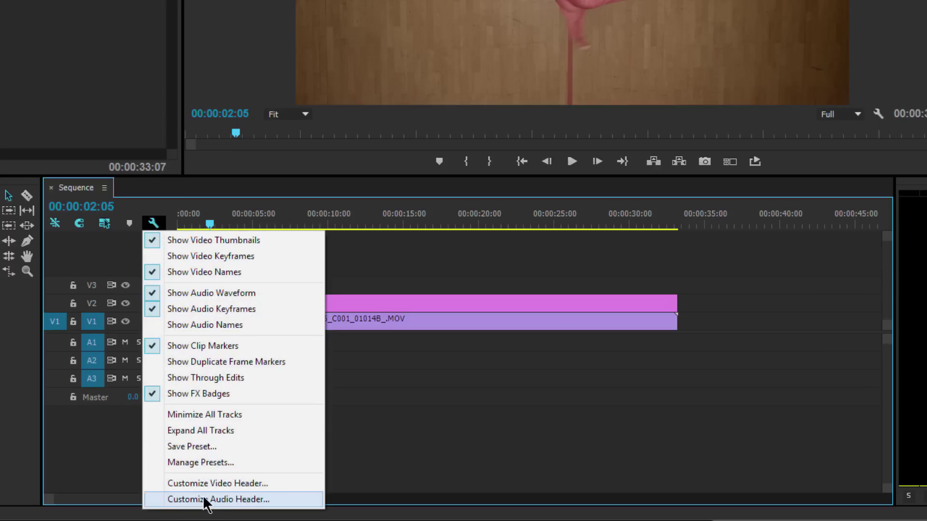
{"action": "left_click", "coordinate": [115, 449]}
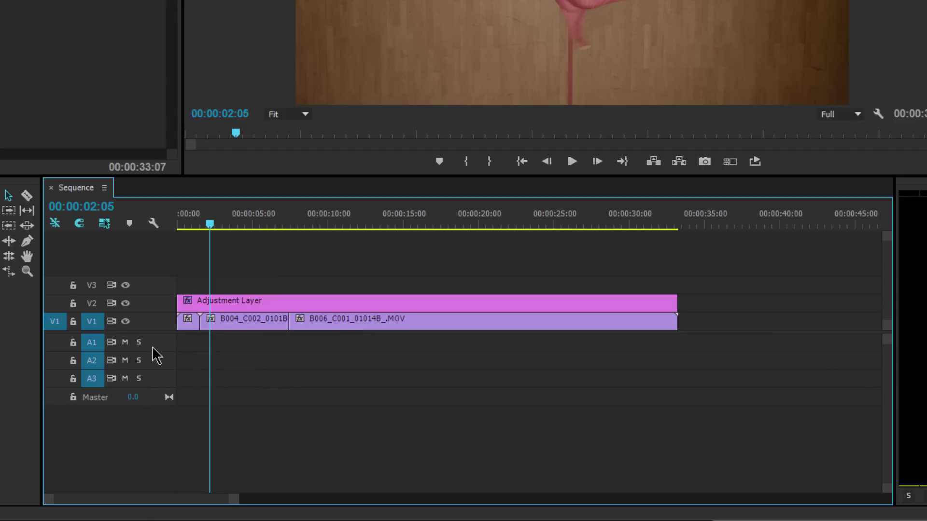
{"action": "left_click_drag", "start_coordinate": [154, 351], "coordinate": [152, 382]}
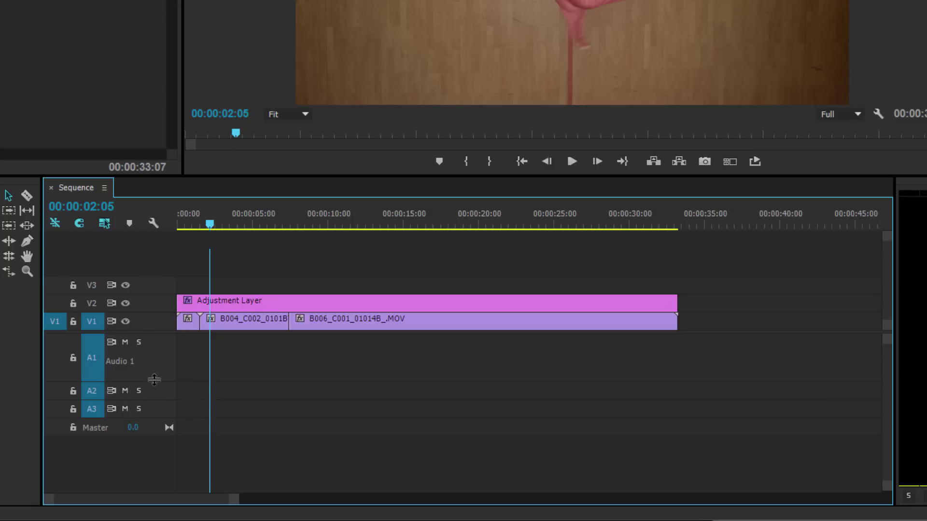
{"action": "left_click_drag", "start_coordinate": [154, 379], "coordinate": [156, 344]}
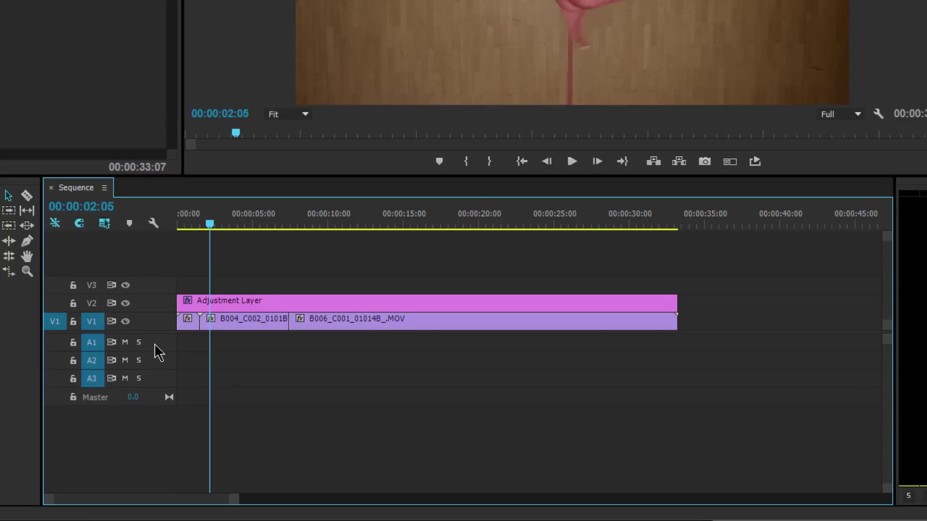
Expand and collapse A1 by double-clicking and scrolling its header, then bring up its options.
{"action": "double_click", "coordinate": [154, 343]}
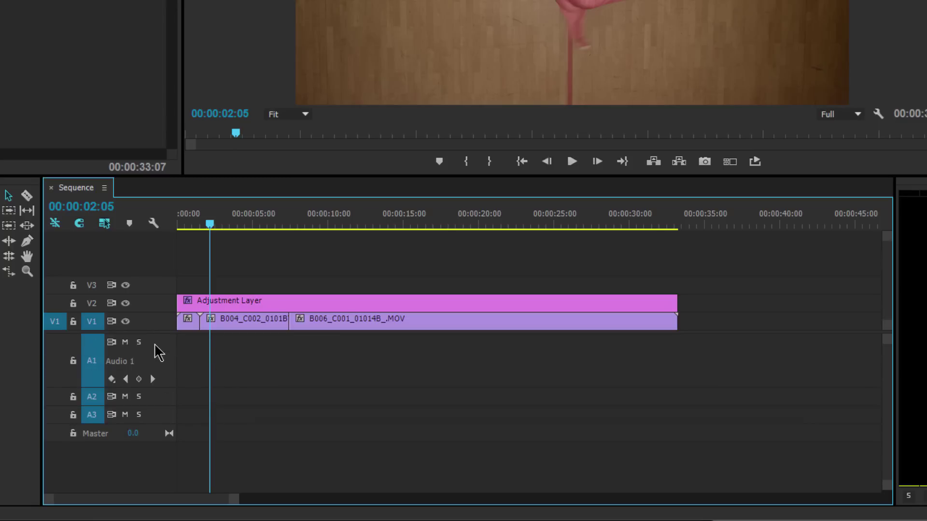
{"action": "double_click", "coordinate": [166, 367]}
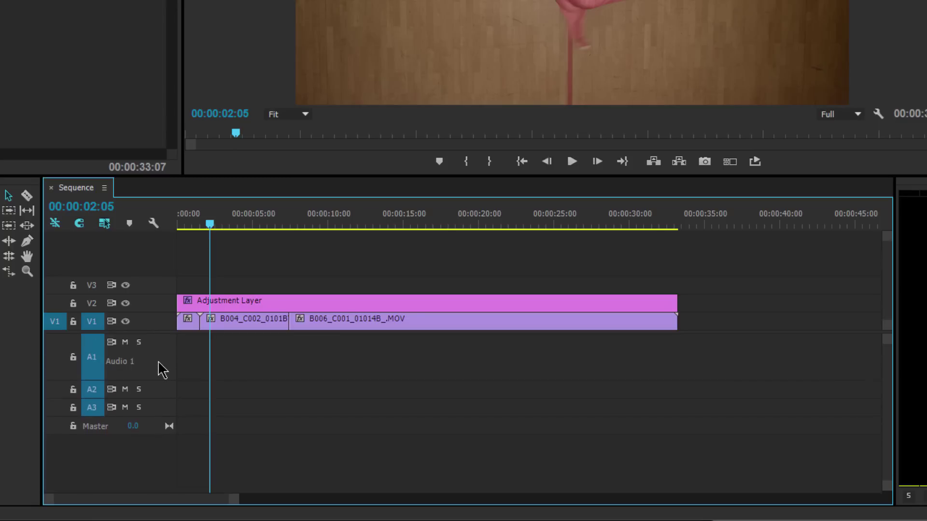
{"action": "scroll", "coordinate": [161, 350], "scroll_direction": "up", "scroll_amount": 3}
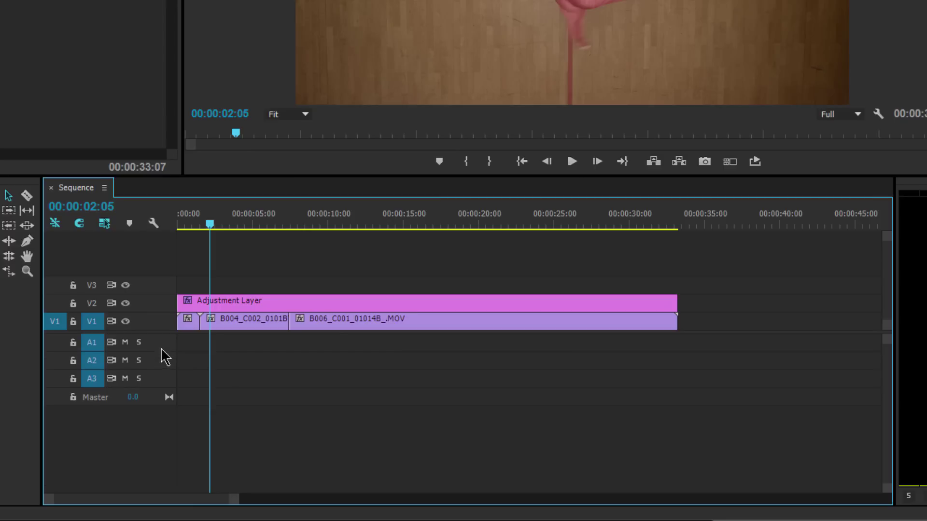
{"action": "scroll", "coordinate": [162, 349], "scroll_direction": "down", "scroll_amount": 3}
{"action": "right_click", "coordinate": [155, 341]}
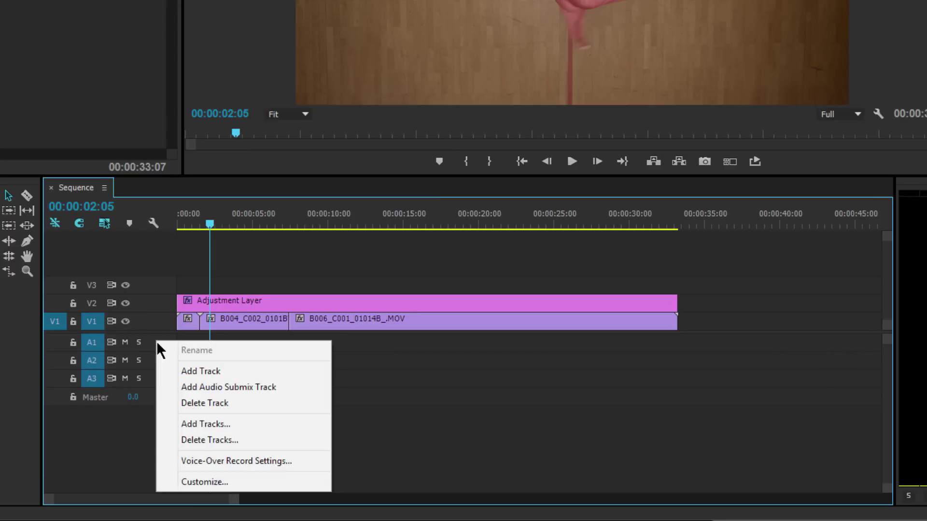
Add the Voice-over record button to the audio track header layout via Customize and apply it.
{"action": "left_click", "coordinate": [241, 486]}
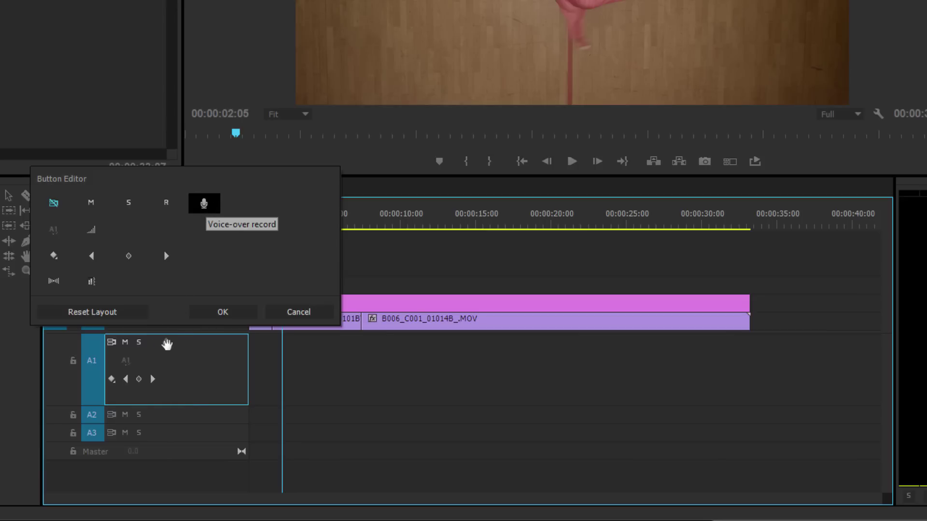
{"action": "left_click_drag", "start_coordinate": [166, 343], "coordinate": [169, 355]}
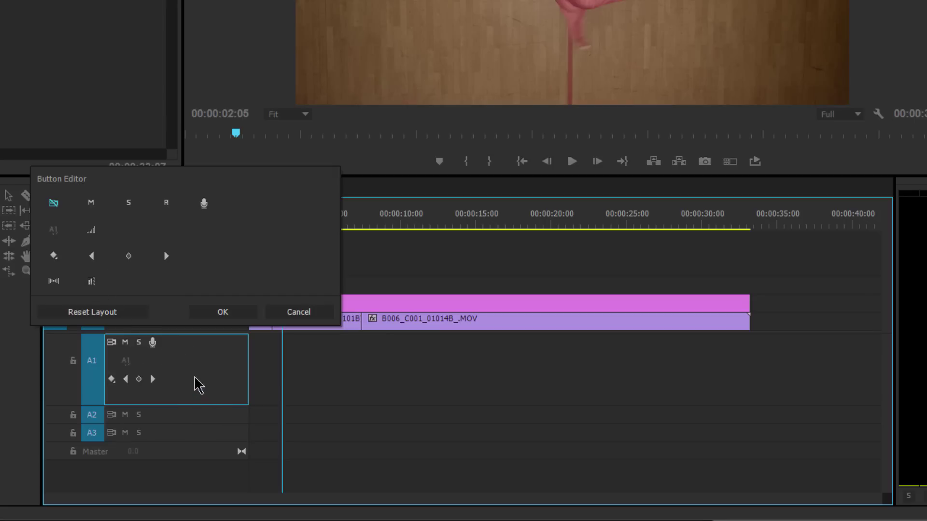
{"action": "left_click", "coordinate": [223, 313]}
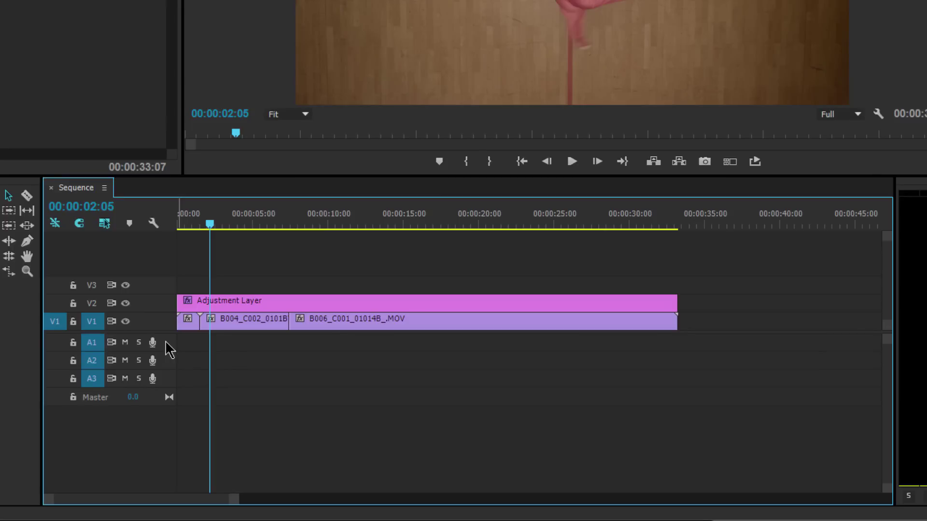
Open the Voice-Over Record Settings for track Audio 1.
{"action": "right_click", "coordinate": [167, 348]}
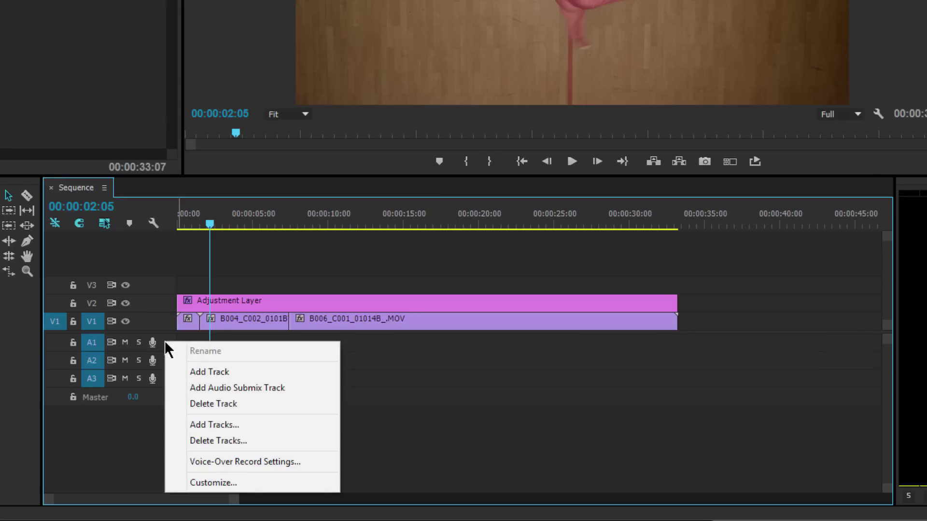
{"action": "left_click", "coordinate": [317, 459]}
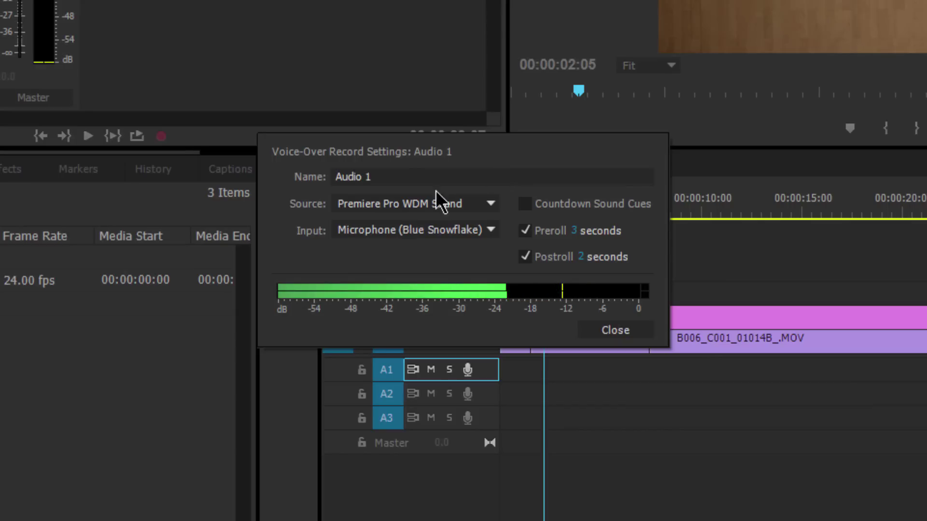
{"action": "left_click", "coordinate": [391, 176]}
{"action": "left_click", "coordinate": [401, 175]}
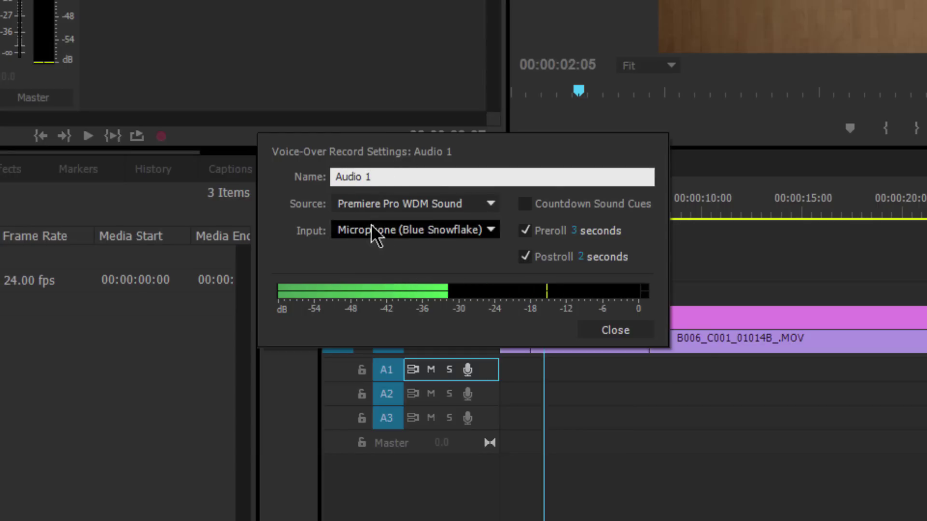
Set the input to Microphone (Blue Snowflake), watch the level meter, then close the settings.
{"action": "left_click", "coordinate": [485, 207]}
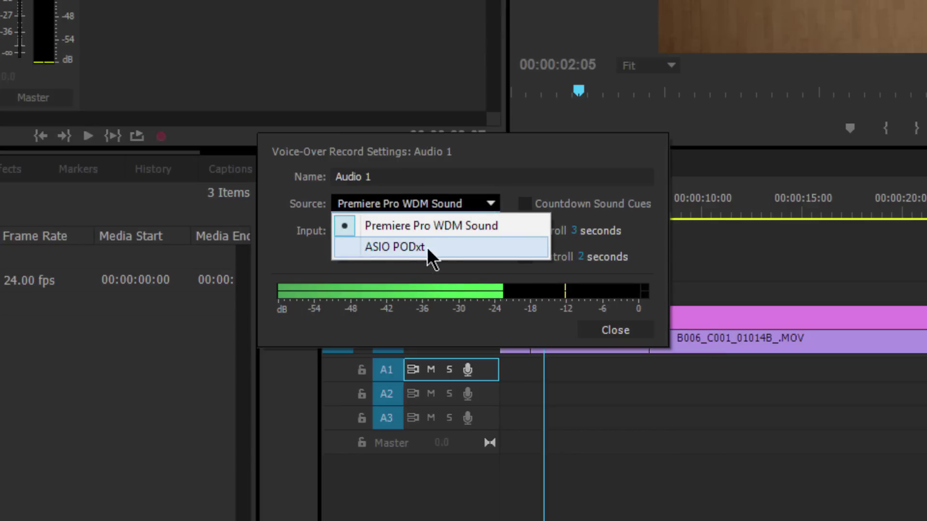
{"action": "left_click", "coordinate": [498, 173]}
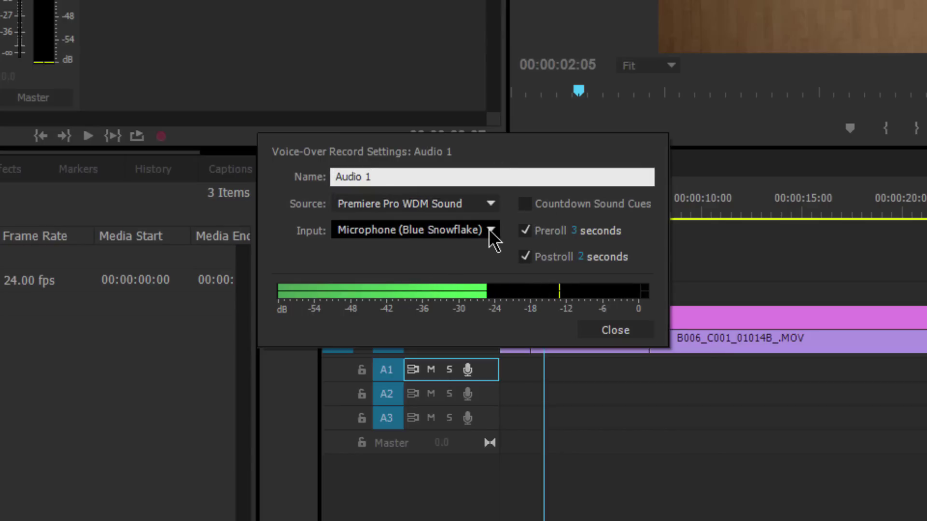
{"action": "left_click", "coordinate": [490, 229]}
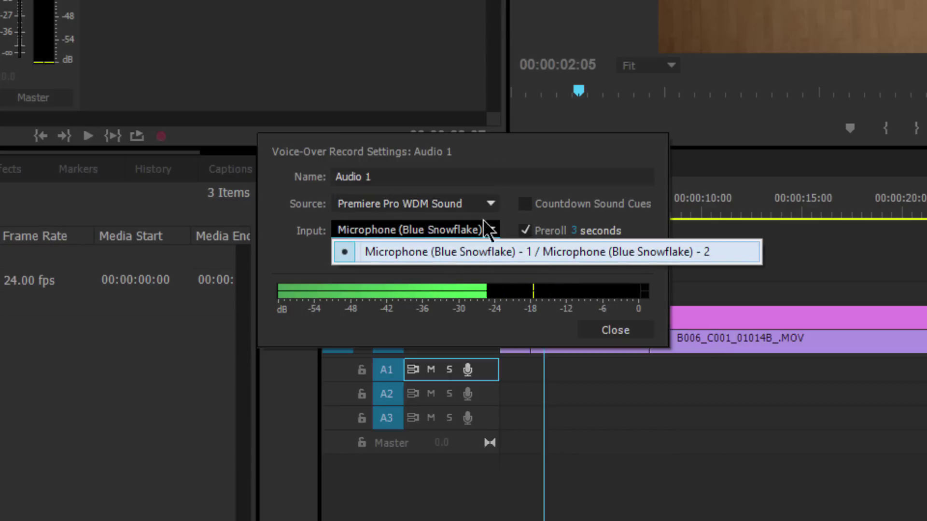
{"action": "left_click", "coordinate": [484, 169]}
{"action": "left_click", "coordinate": [463, 260]}
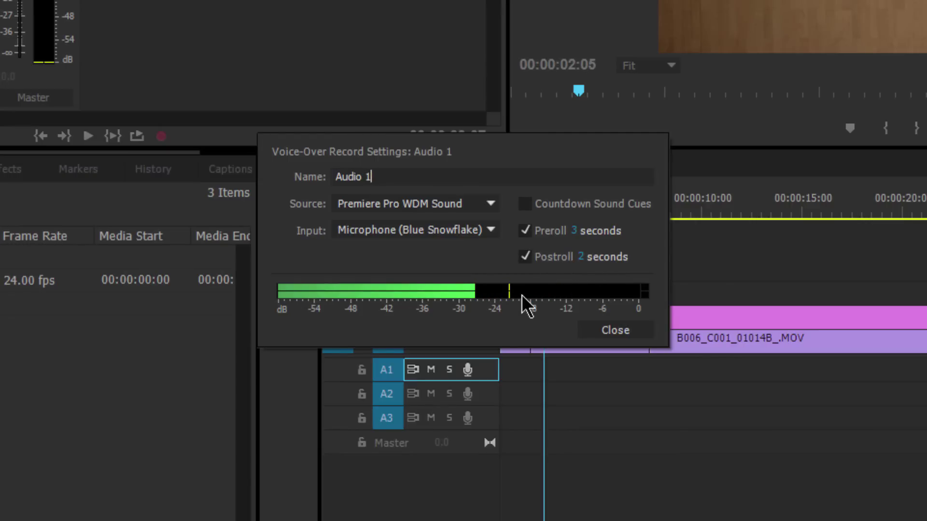
{"action": "left_click", "coordinate": [621, 331]}
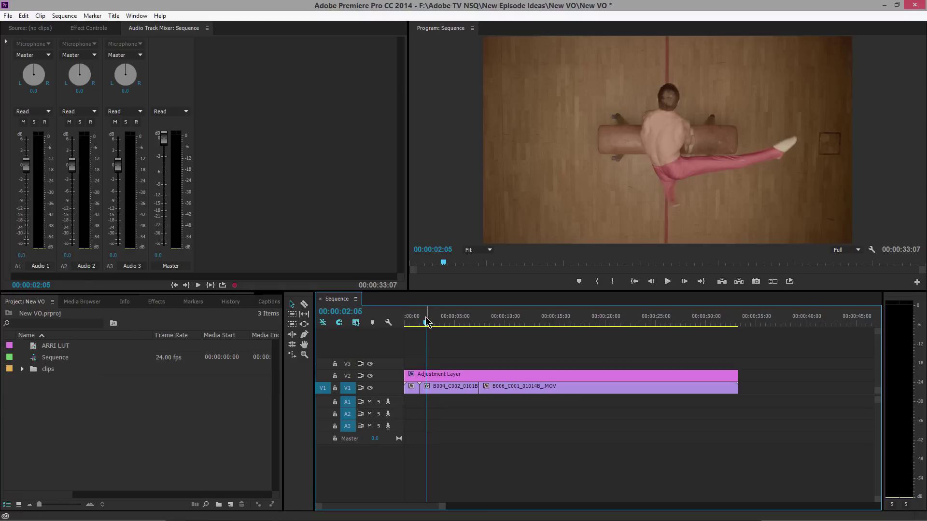
Drag the playhead back to 00:00:00:00.
{"action": "left_click_drag", "start_coordinate": [427, 321], "coordinate": [406, 323]}
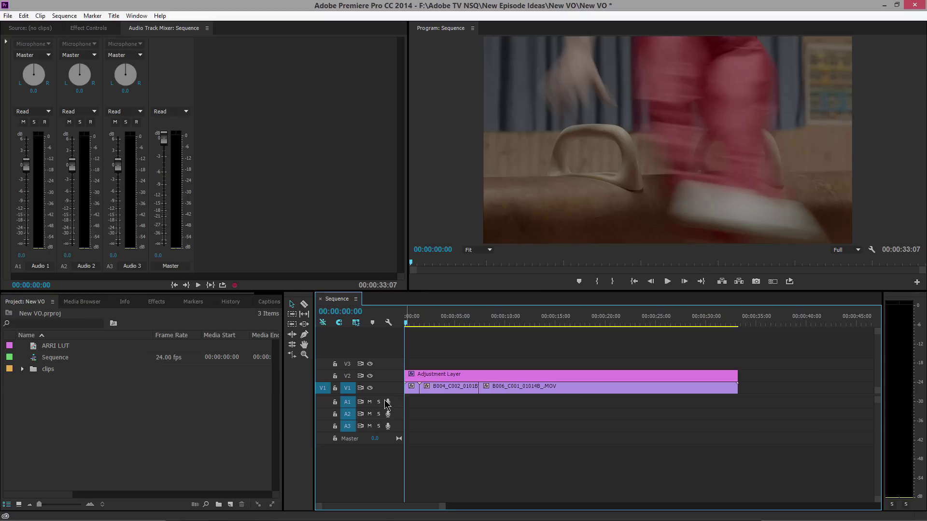
Record a roughly five-second voice-over onto A1 with the track's mic button.
{"action": "left_click", "coordinate": [387, 402]}
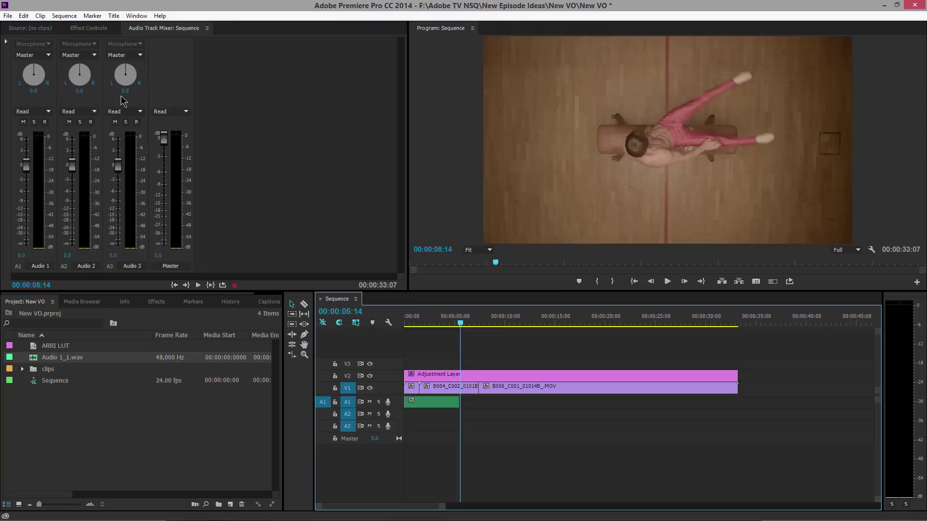
Enable 'Mute input during timeline recording' in Audio preferences and return the playhead to the start.
{"action": "left_click", "coordinate": [23, 16]}
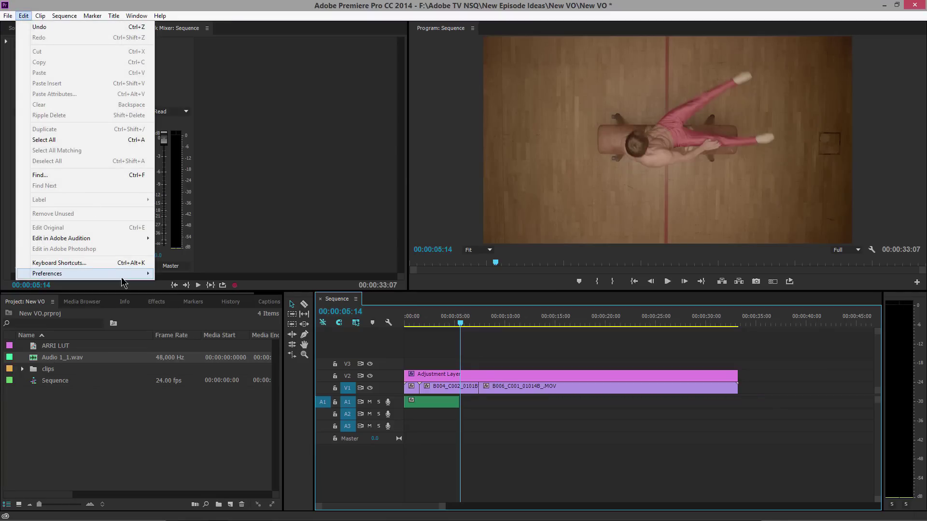
{"action": "mouse_move", "coordinate": [140, 278]}
{"action": "left_click", "coordinate": [205, 301]}
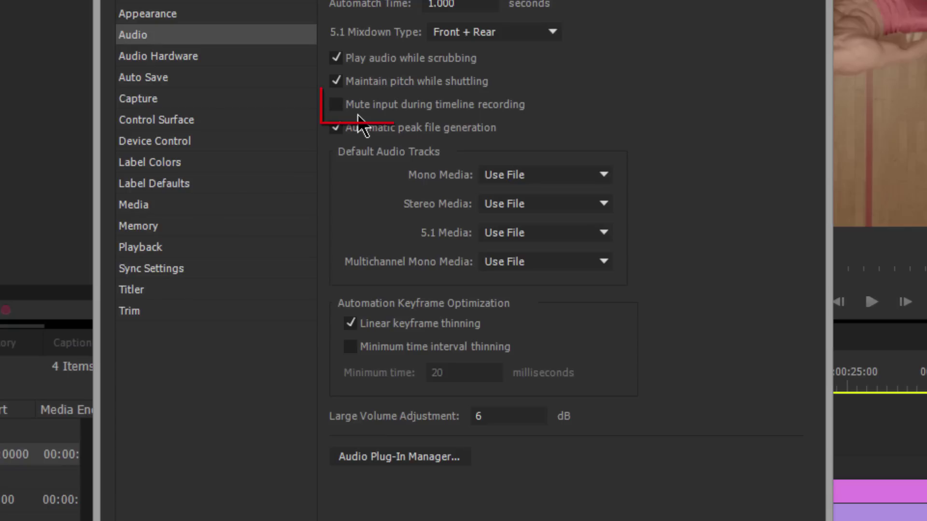
{"action": "left_click", "coordinate": [440, 105]}
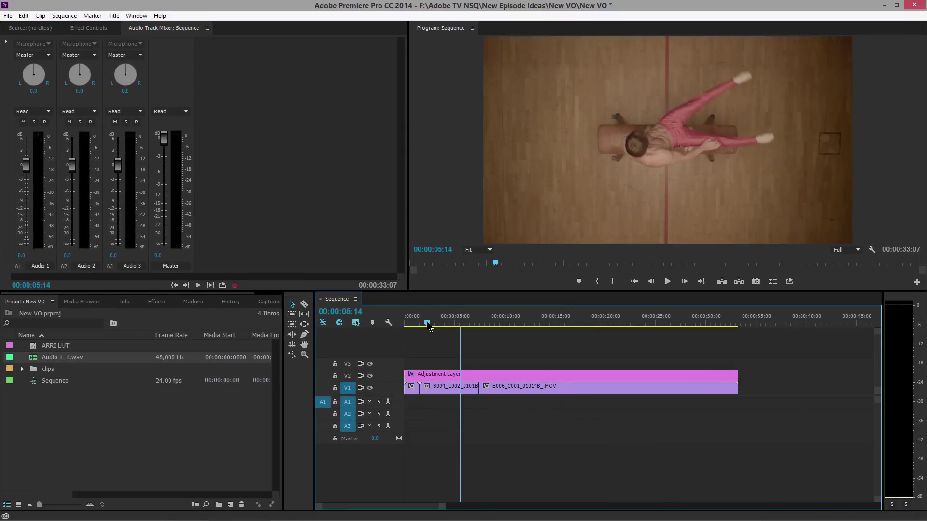
{"action": "left_click_drag", "start_coordinate": [427, 326], "coordinate": [403, 329]}
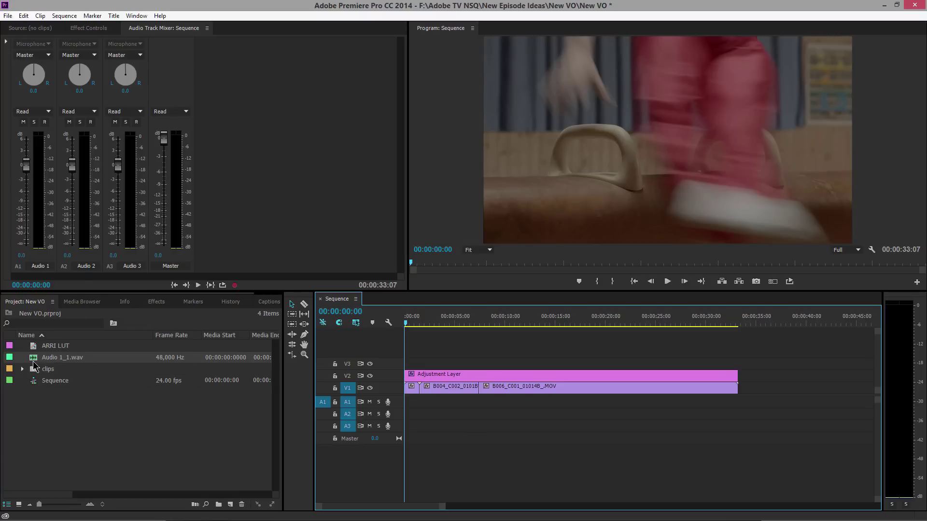
Clear Audio 1_1.wav from the project, record a new 20-second take on A1, and enlarge the track.
{"action": "left_click", "coordinate": [34, 362]}
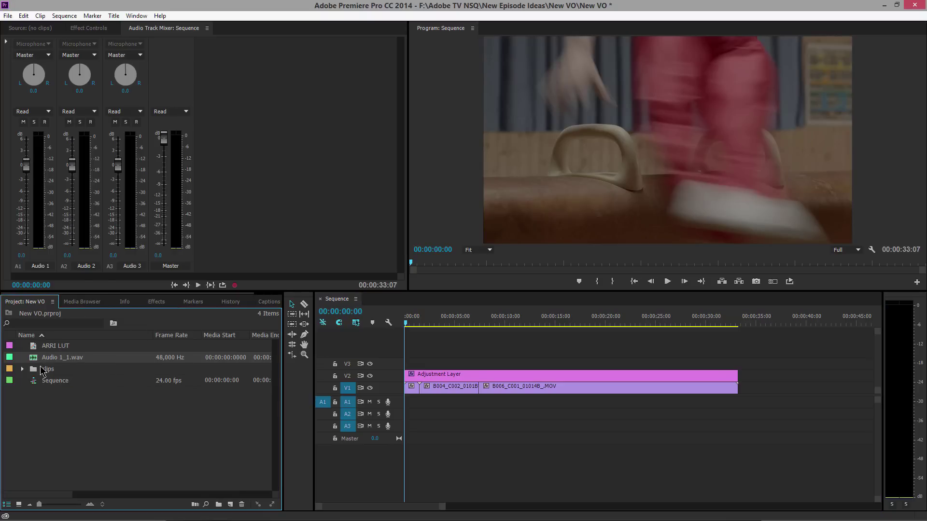
{"action": "left_click", "coordinate": [242, 505]}
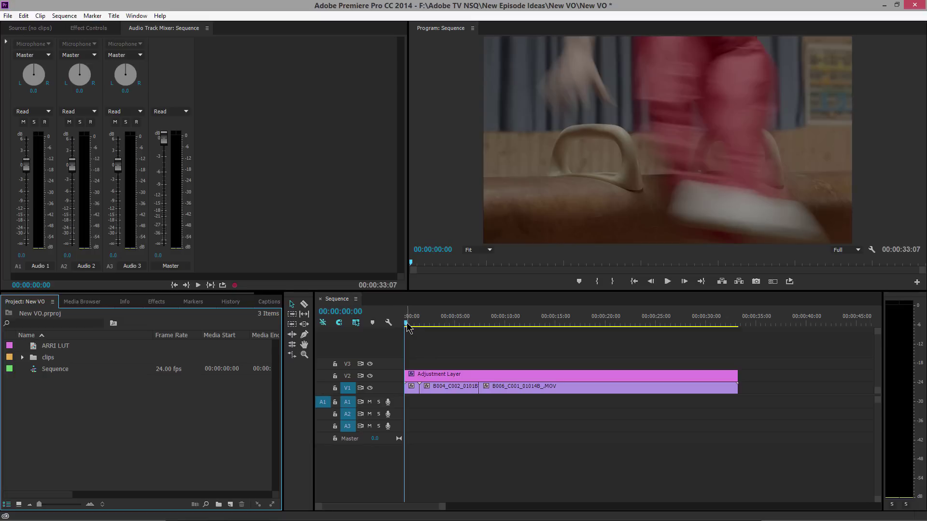
{"action": "left_click", "coordinate": [387, 402]}
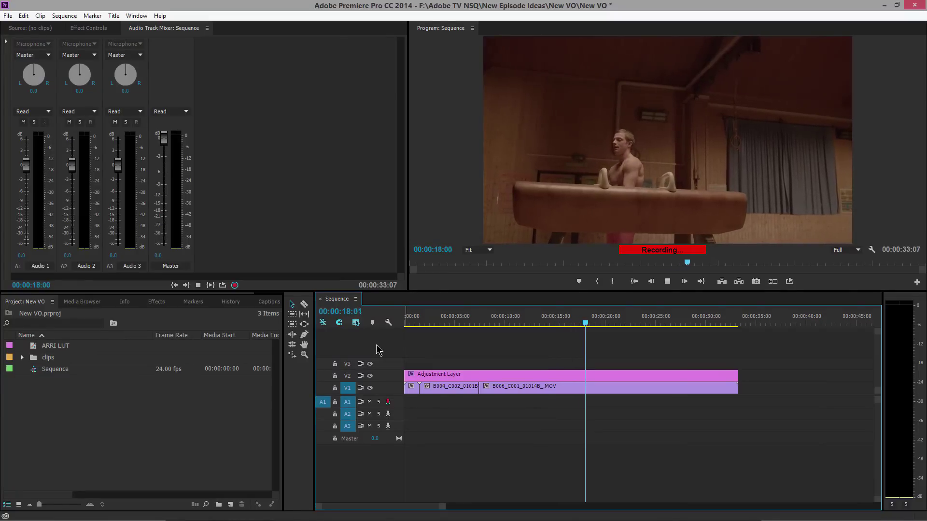
{"action": "key", "text": "space"}
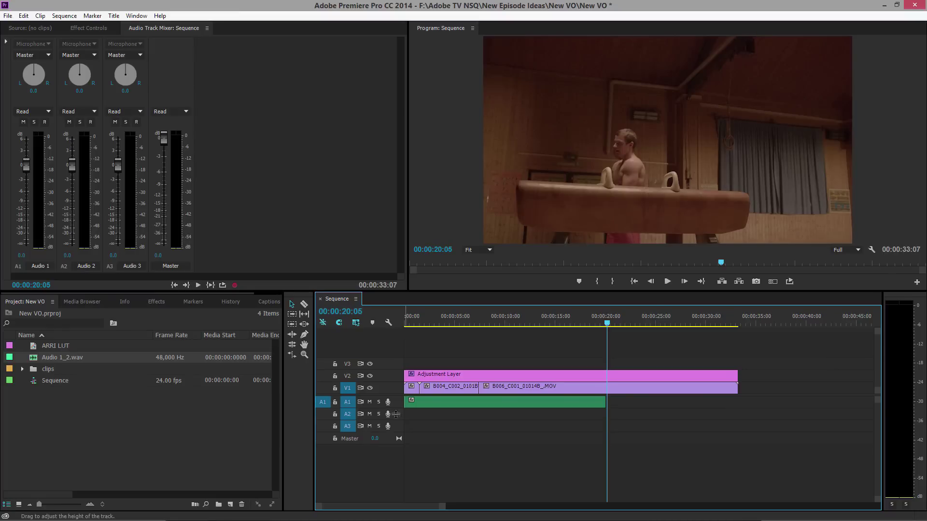
{"action": "left_click_drag", "start_coordinate": [396, 414], "coordinate": [395, 428]}
Rewind the playhead to the start and play back the sequence with the new voice-over.
{"action": "scroll", "coordinate": [395, 415], "scroll_direction": "up", "scroll_amount": 3}
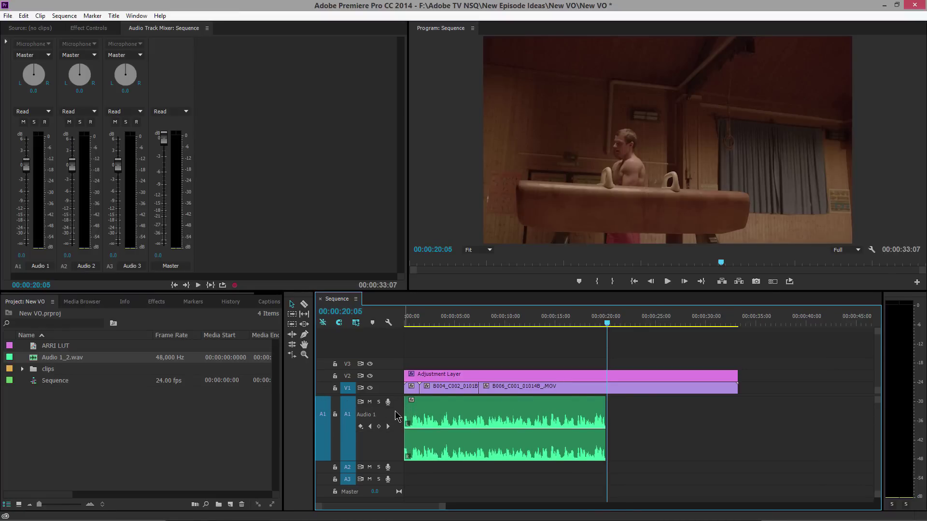
{"action": "left_click_drag", "start_coordinate": [504, 326], "coordinate": [404, 361]}
{"action": "key", "text": "space"}
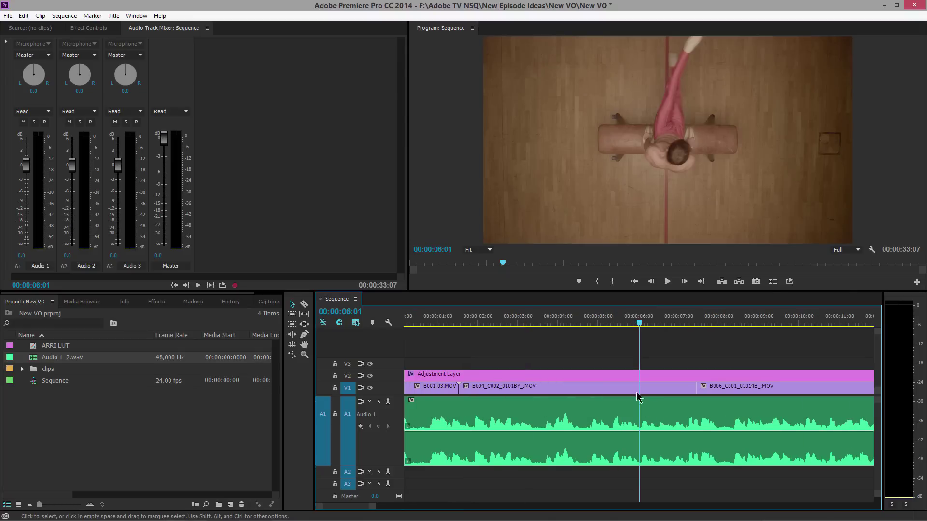
Uncheck Rectified Audio Waveforms in the timeline display options so A1 shows a centred waveform.
{"action": "left_click_drag", "start_coordinate": [591, 321], "coordinate": [532, 403]}
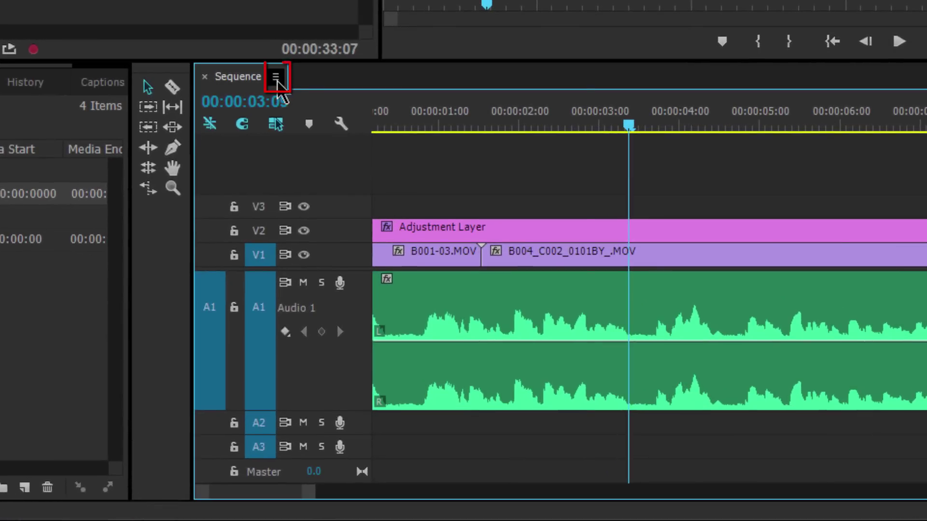
{"action": "left_click", "coordinate": [276, 77]}
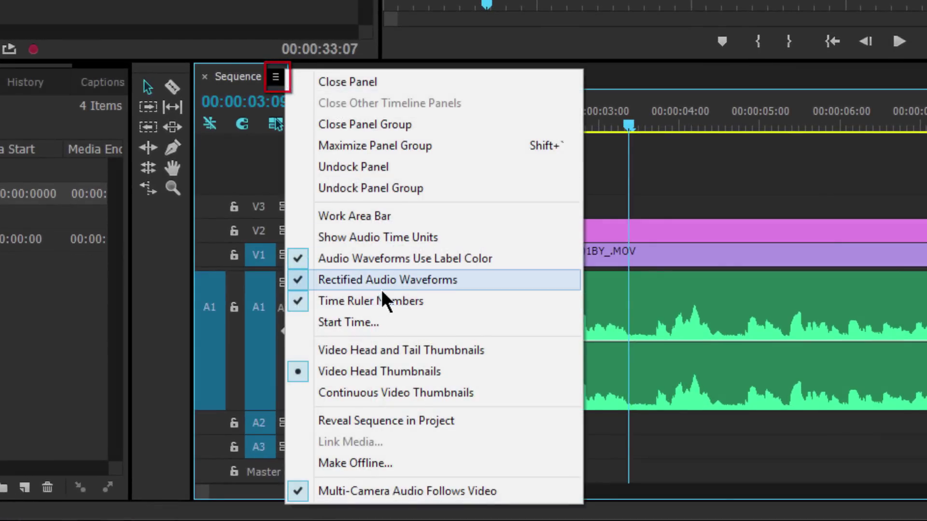
{"action": "left_click", "coordinate": [433, 278]}
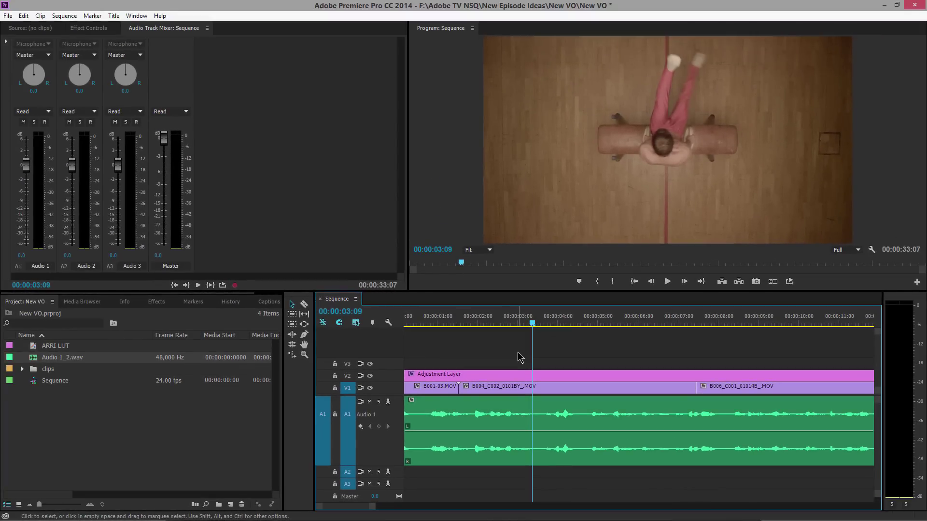
Zoom to the full sequence and move the last two voice-over pieces later, leaving gaps between them.
{"action": "key", "text": "backslash"}
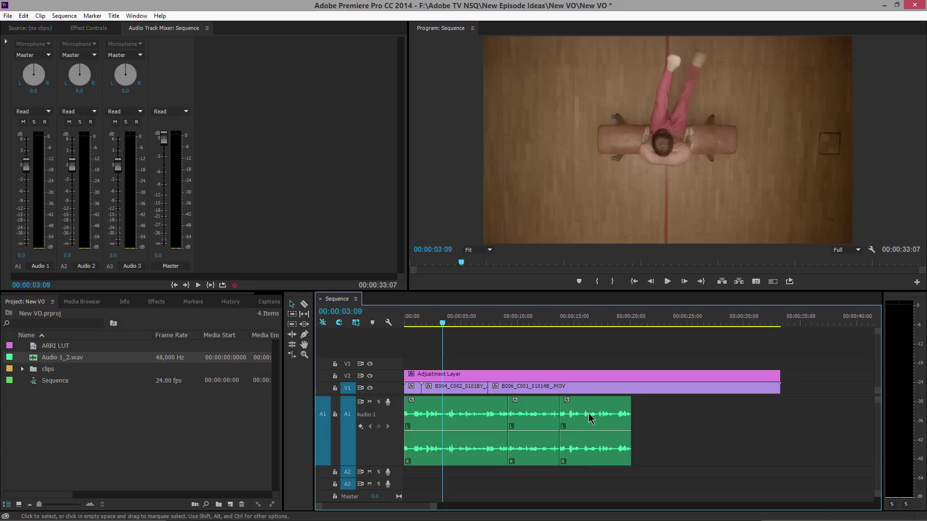
{"action": "left_click_drag", "start_coordinate": [607, 417], "coordinate": [674, 418]}
{"action": "left_click_drag", "start_coordinate": [550, 421], "coordinate": [581, 421]}
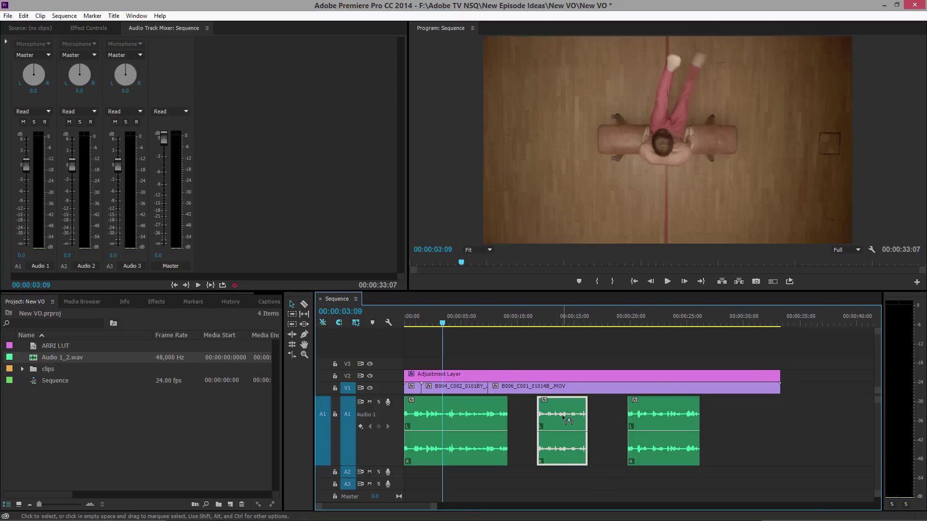